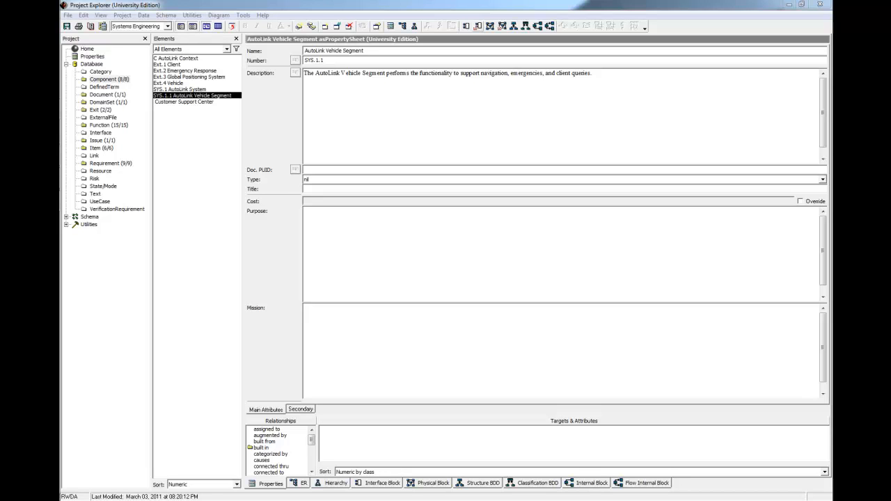
Step: Open a hierarchy diagram of the AutoLink Context component using the stored Physical definition
left_click(184, 102)
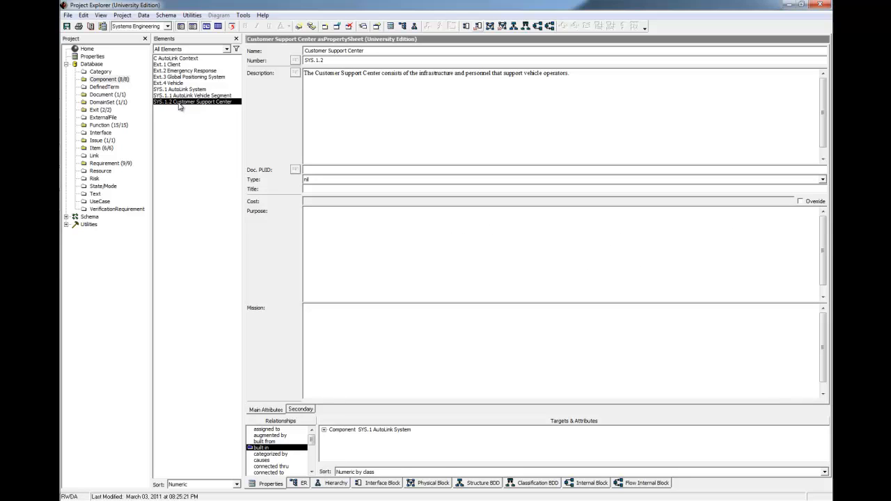
left_click(176, 59)
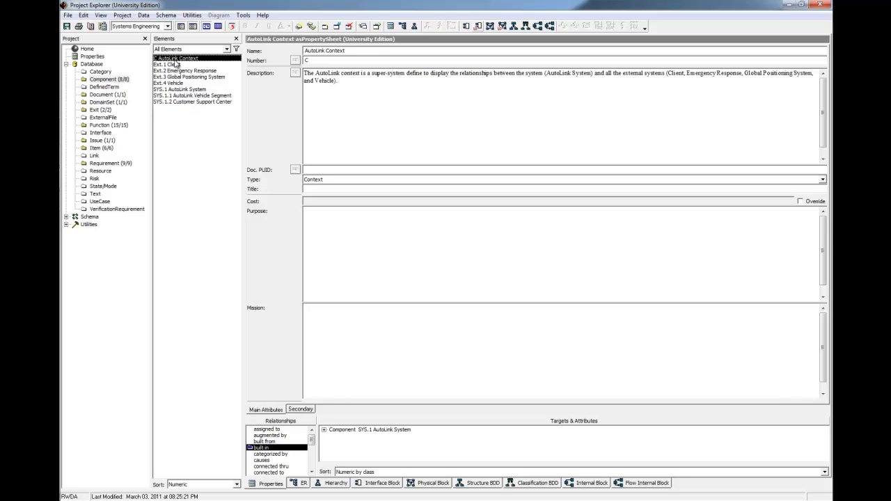
left_click(414, 27)
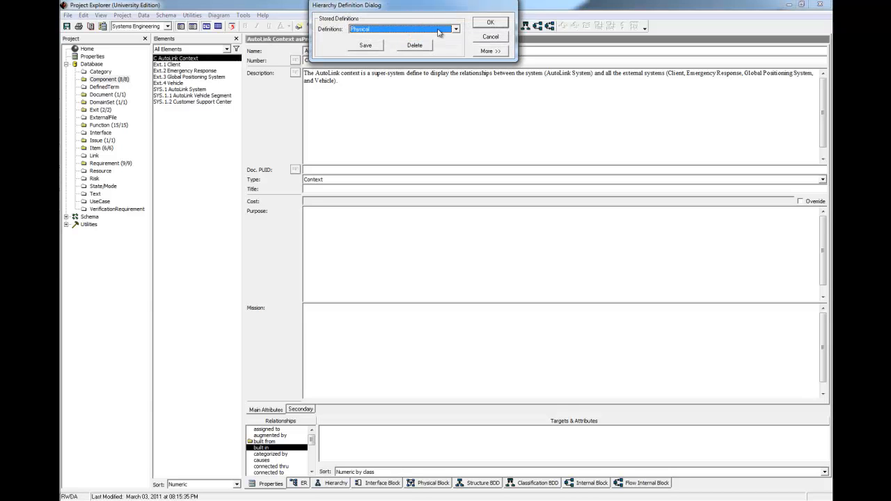
left_click(439, 30)
left_click(439, 30)
left_click(482, 23)
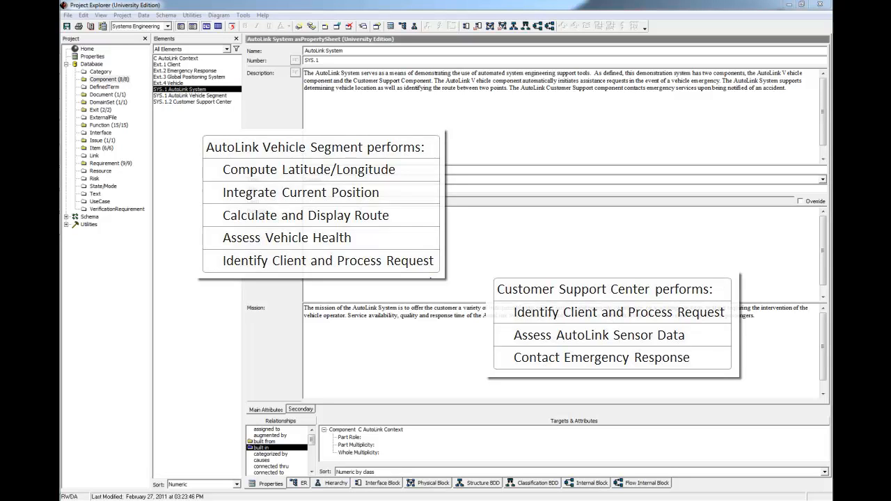
Step: Generate a hierarchy diagram of the AutoLink Vehicle Segment with performs as the only selected relation
left_click(192, 102)
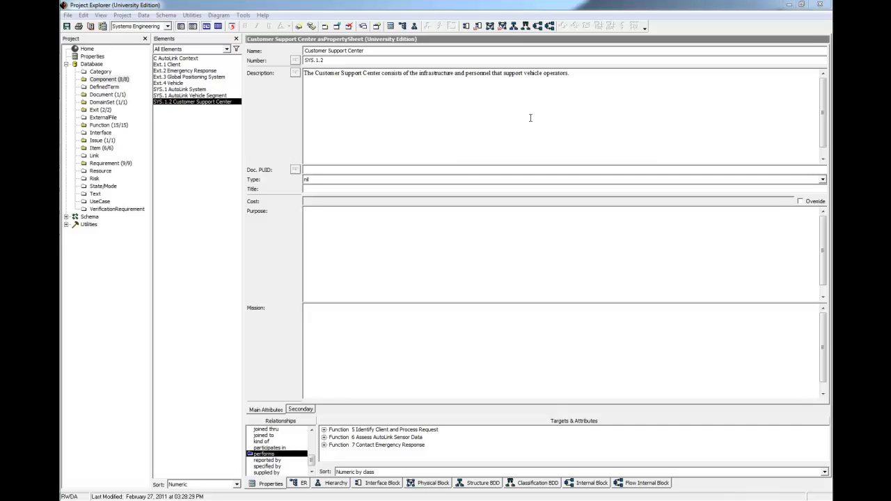
left_click(216, 95)
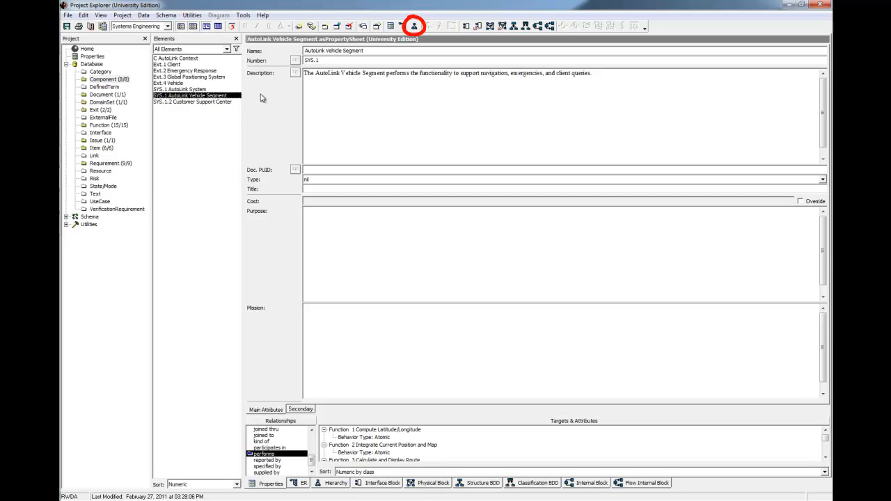
left_click(414, 26)
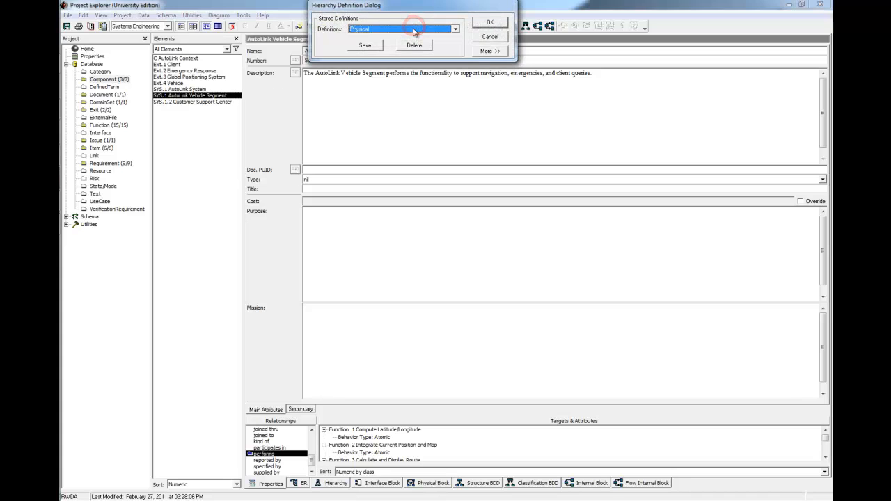
left_click(490, 51)
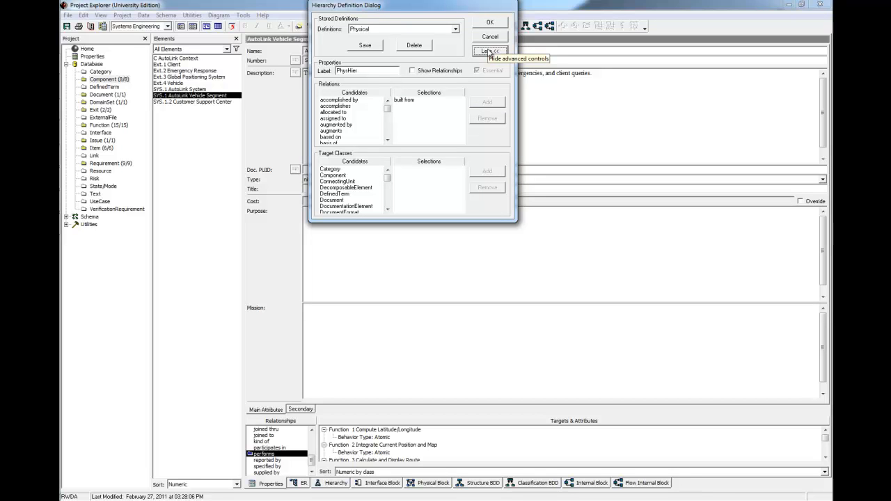
left_click(455, 29)
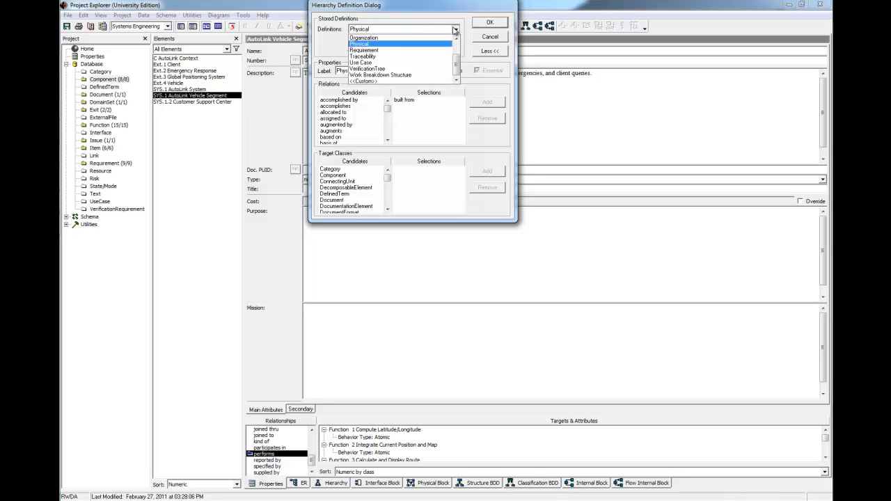
left_click(388, 82)
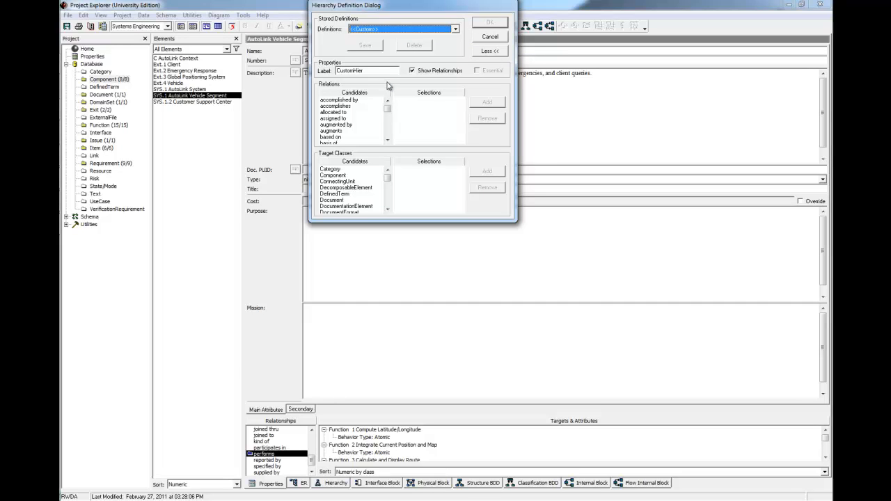
left_click_drag(388, 109, 388, 123)
double_click(373, 119)
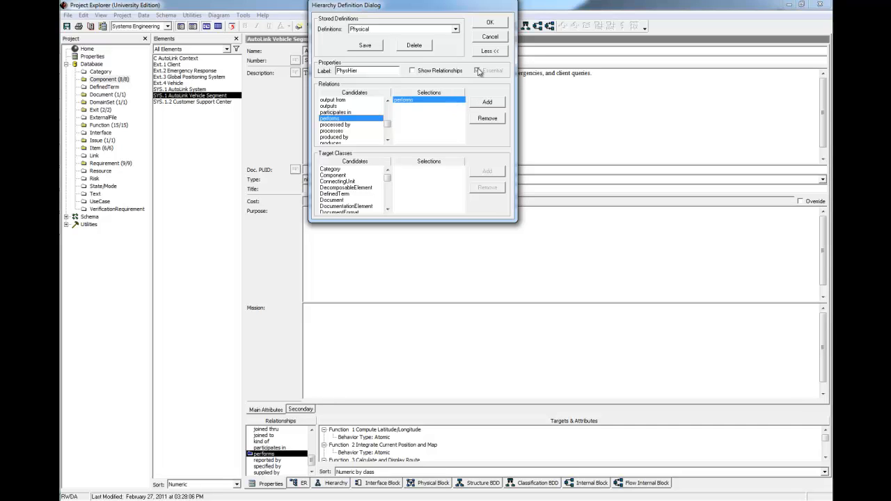
left_click(490, 23)
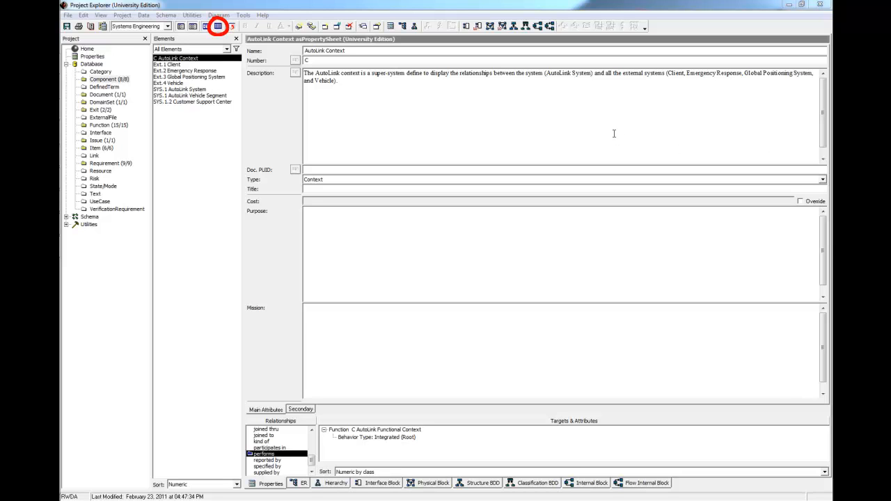
Step: Show the Link class as an element table and add a connects to column ahead of Description
left_click(218, 26)
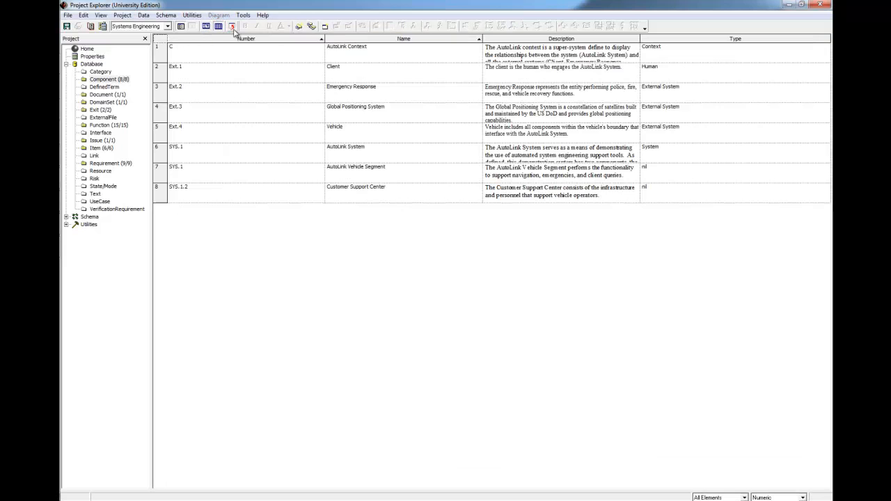
left_click(94, 155)
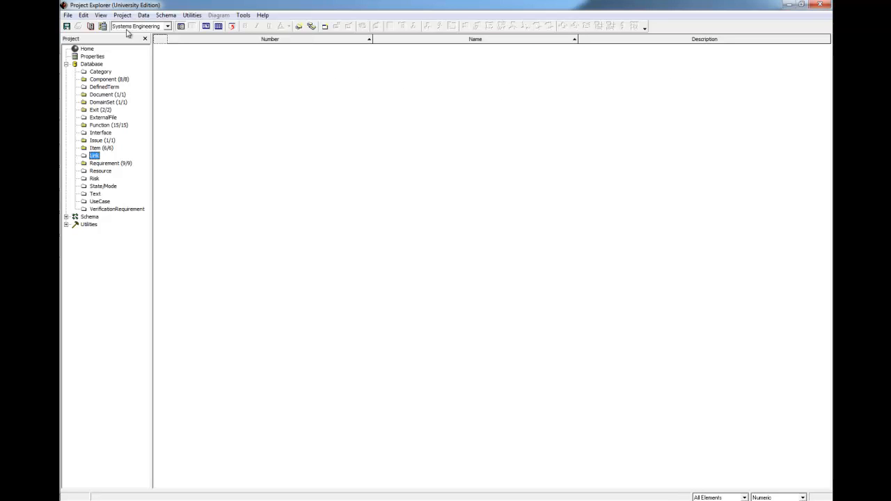
left_click(100, 16)
mouse_move(116, 103)
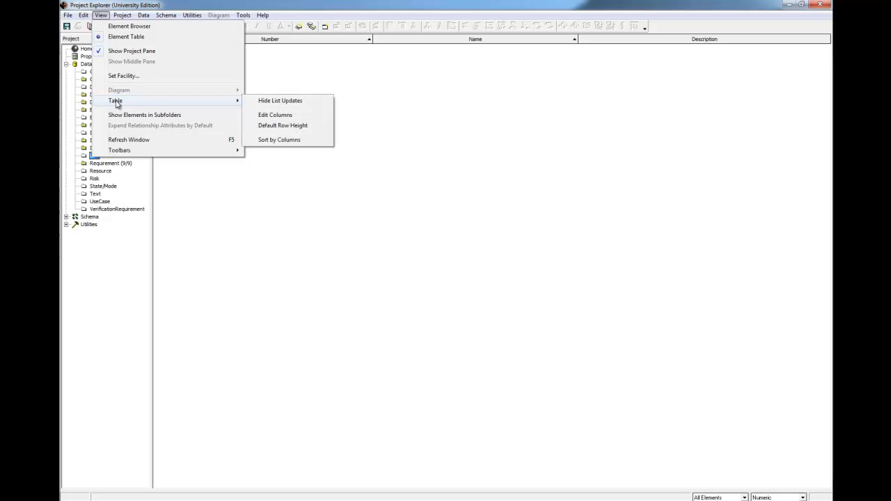
left_click(282, 115)
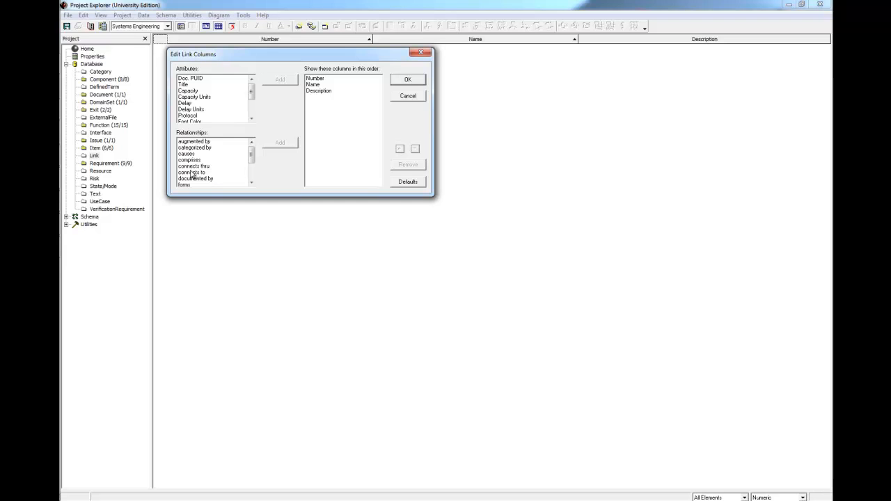
left_click(193, 173)
left_click(276, 147)
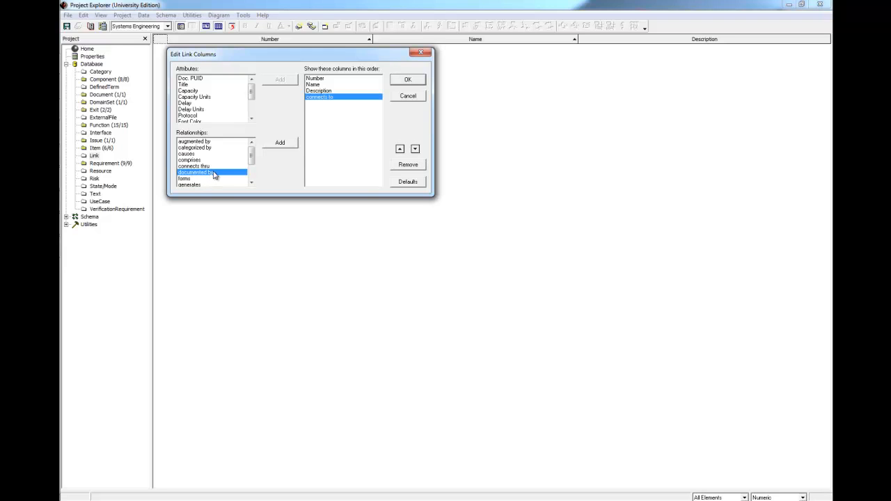
left_click(399, 149)
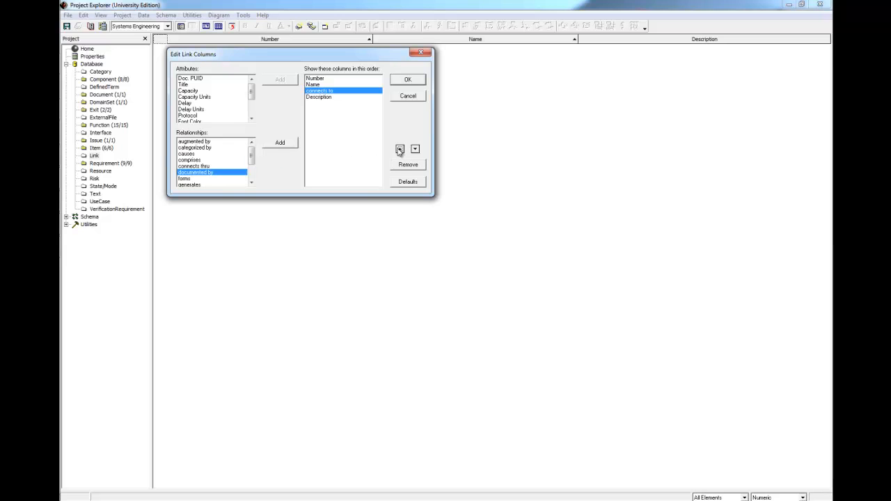
Step: Add a transfers column between connects to and Description in the Link table and apply the column layout
left_click_drag(252, 157, 253, 173)
left_click(205, 179)
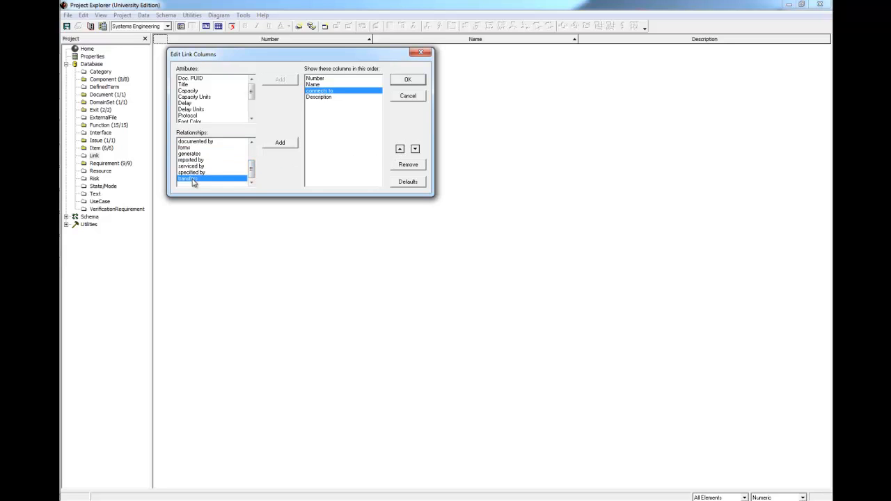
left_click(279, 144)
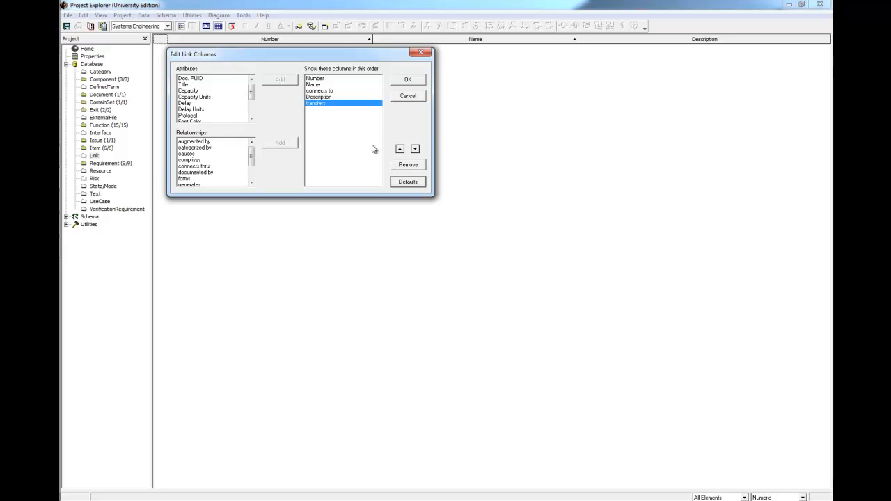
left_click(400, 149)
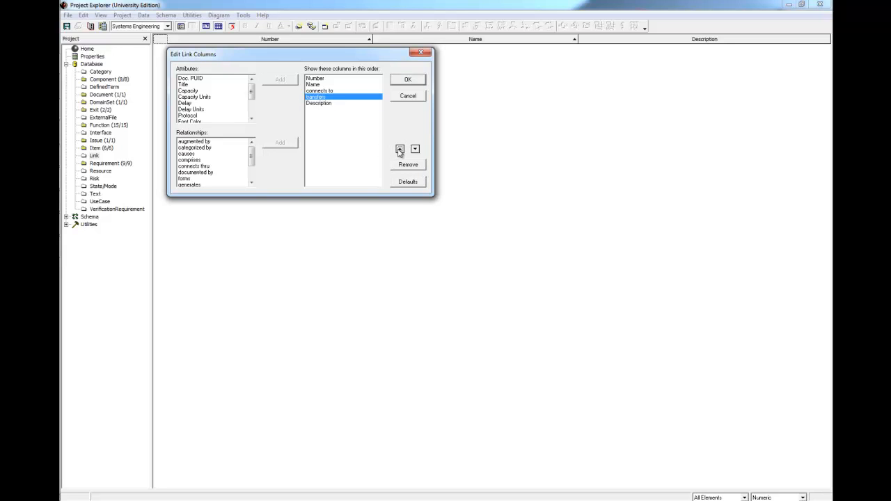
left_click(410, 82)
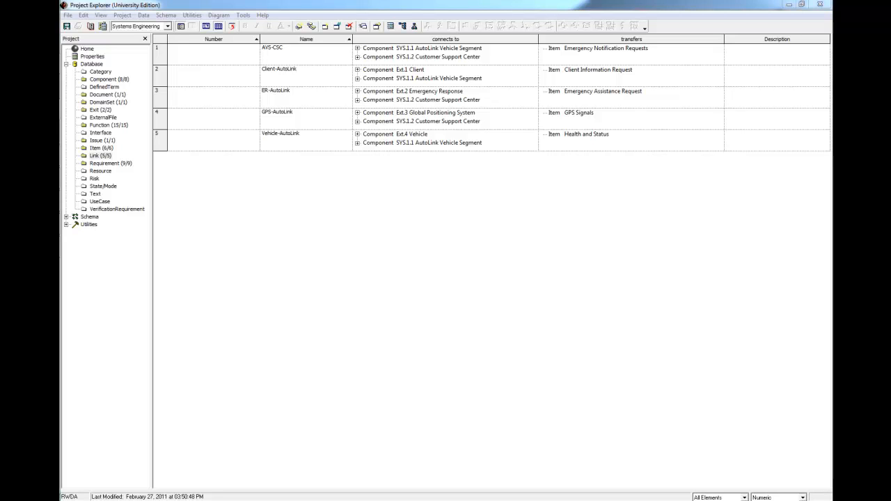
Step: Open the flow internal block diagram of the AutoLink Context component
left_click(123, 80)
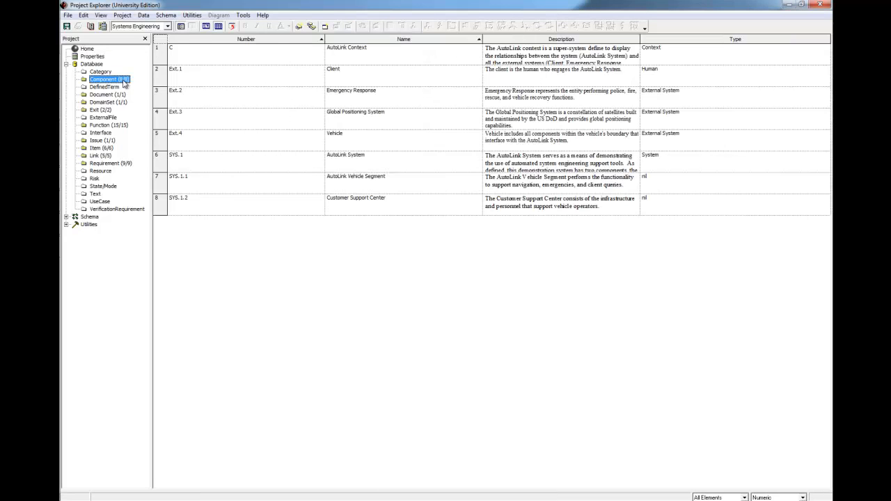
left_click(355, 63)
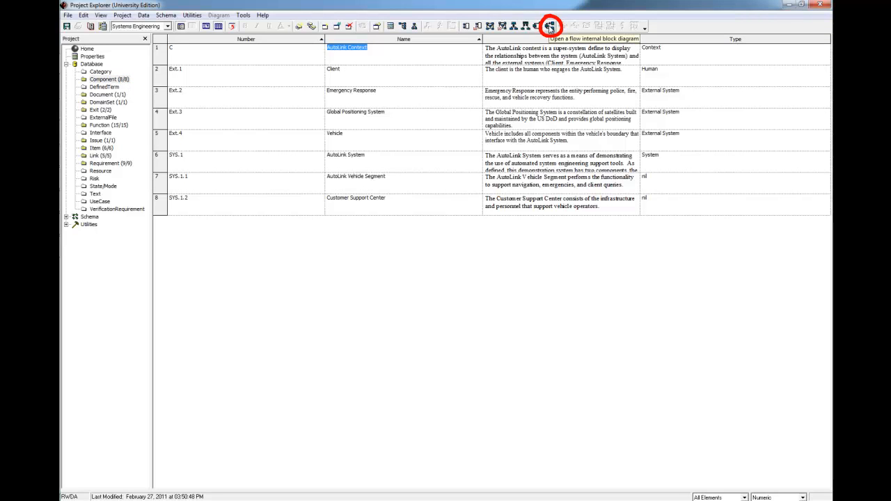
left_click(550, 27)
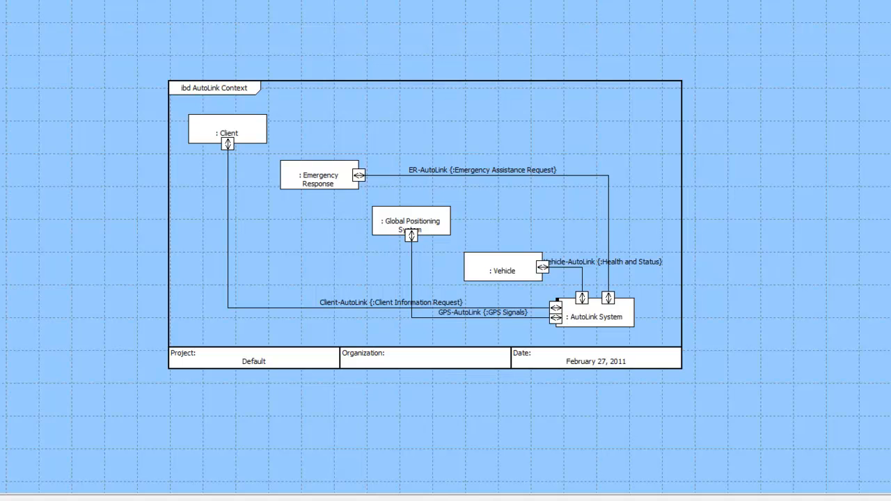
Step: Review the Direction options on the ER-AutoLink link's connects to relationship with Emergency Response
left_click(546, 175)
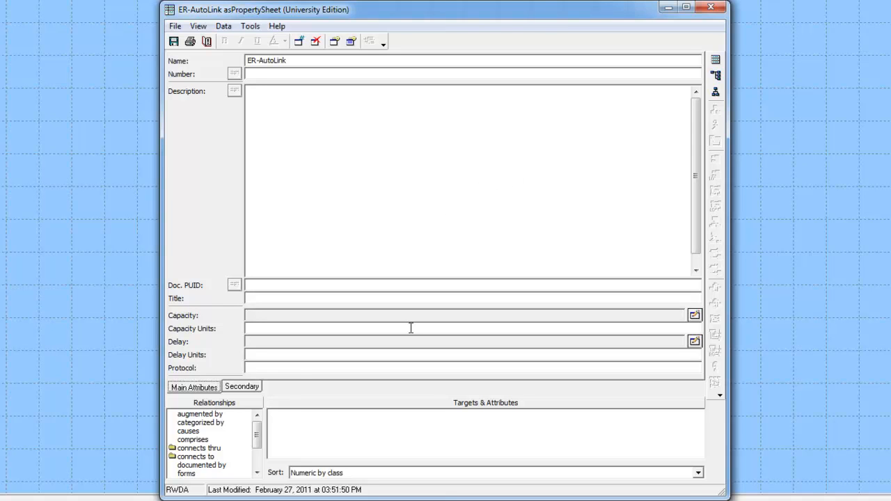
left_click(210, 457)
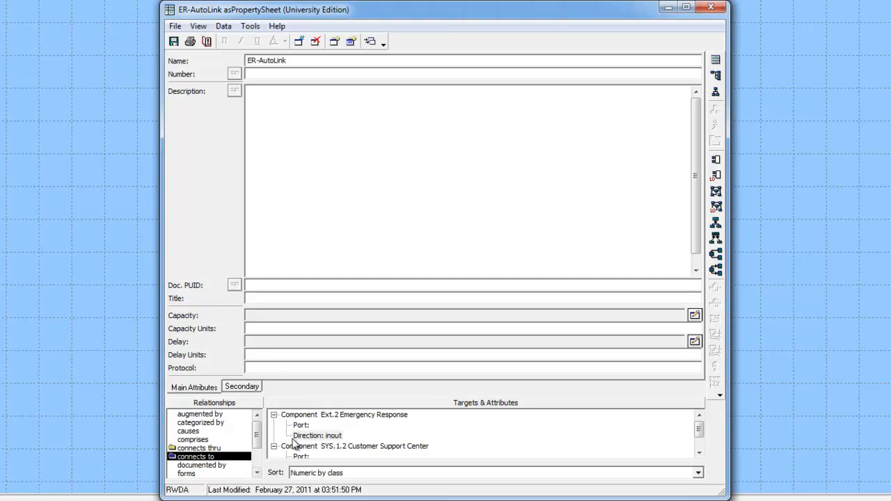
double_click(297, 436)
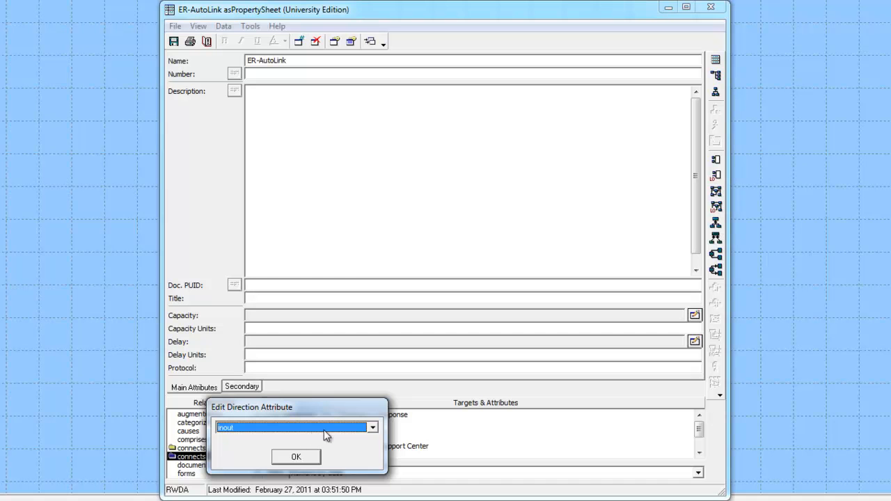
left_click(368, 428)
left_click(368, 428)
left_click(296, 456)
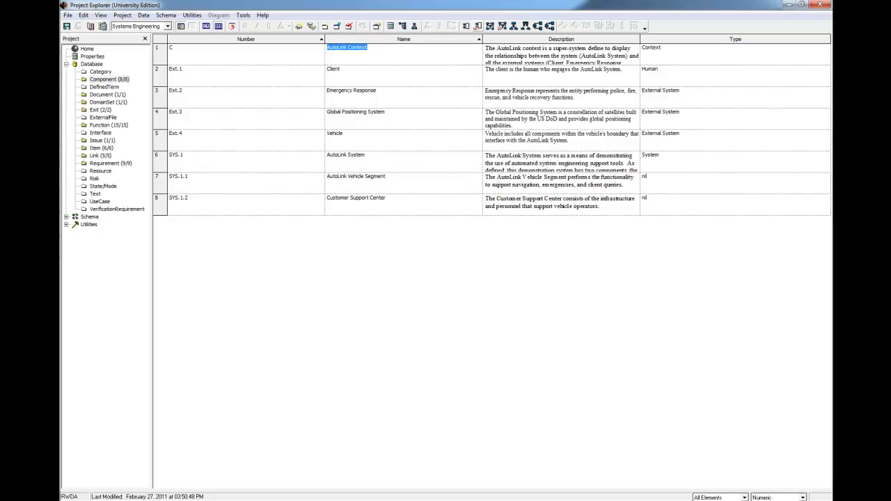
Step: View the Behavior Impact of Physical Change hierarchy for the AutoLink Vehicle Segment, and close the diagram
left_click(383, 184)
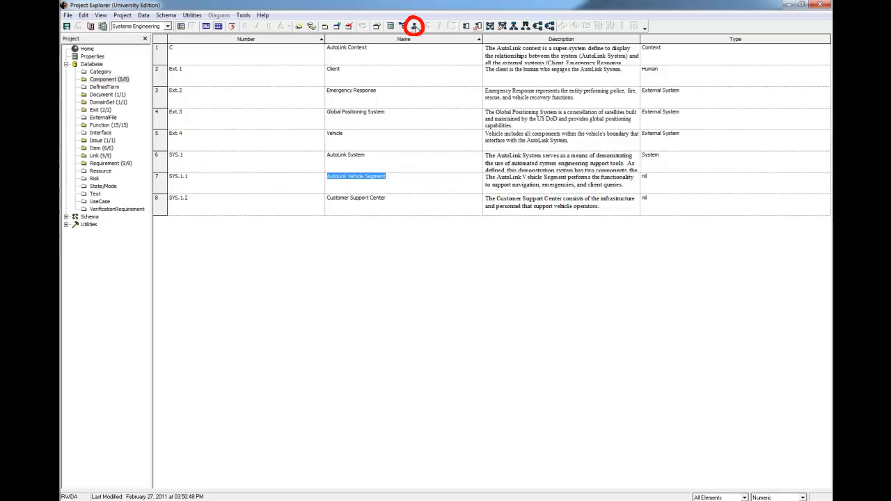
left_click(415, 26)
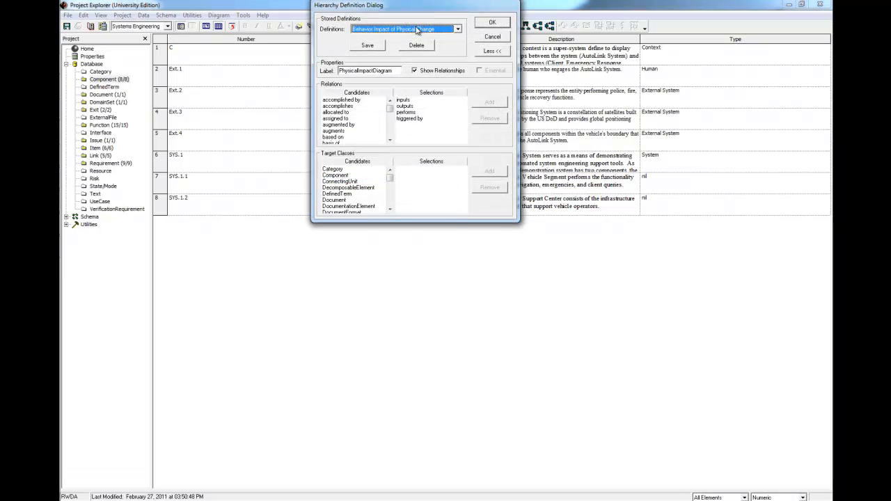
left_click(458, 30)
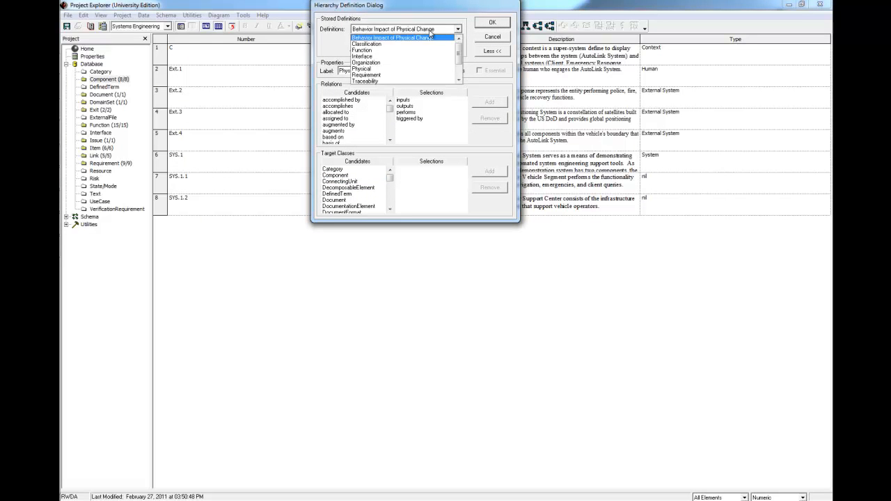
left_click(484, 24)
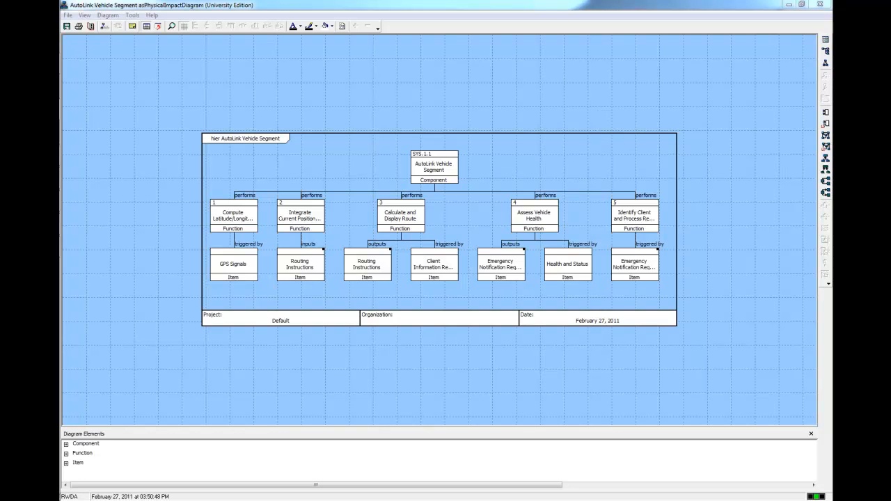
left_click(820, 4)
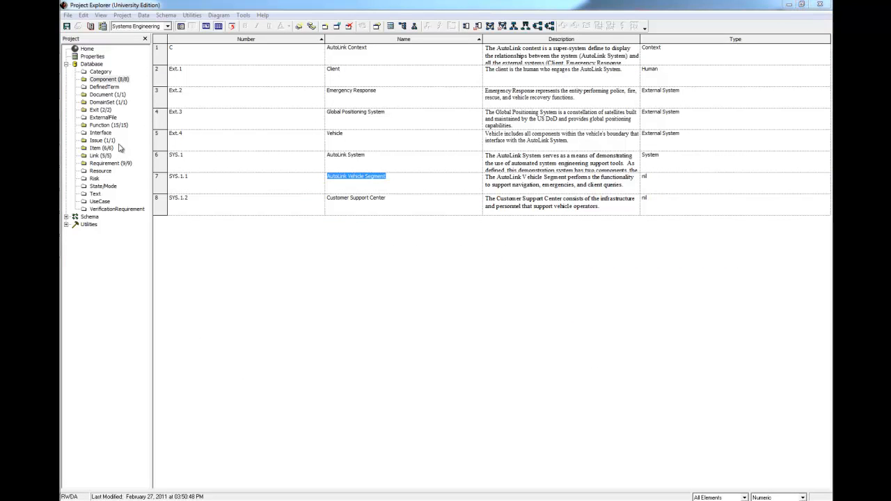
Step: List the Requirement elements in the element browser and filter them by Unaddressed Requirements
left_click(110, 164)
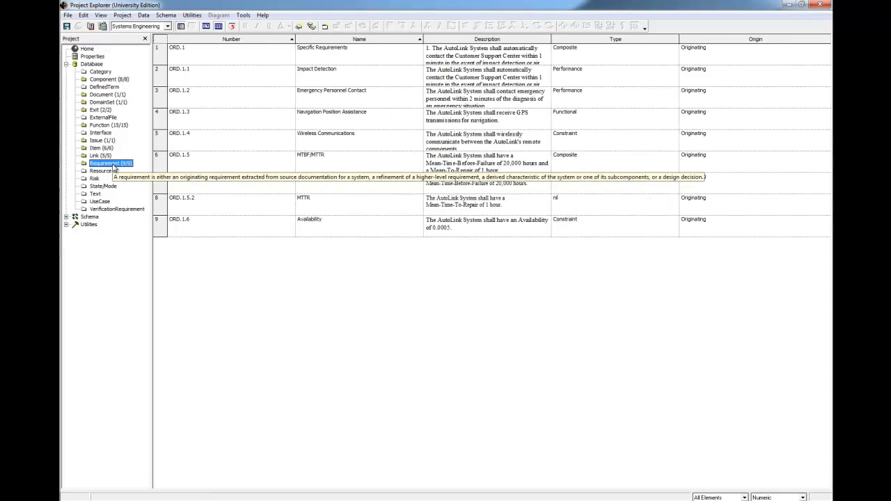
left_click(208, 26)
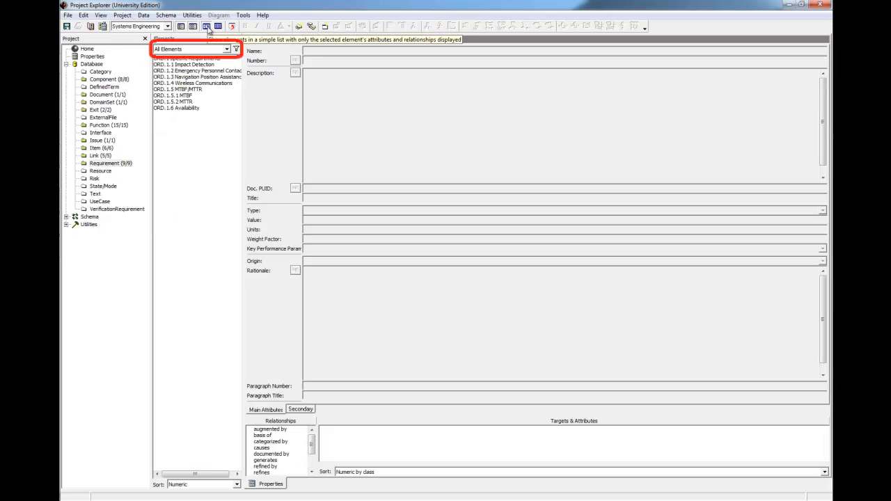
left_click(227, 51)
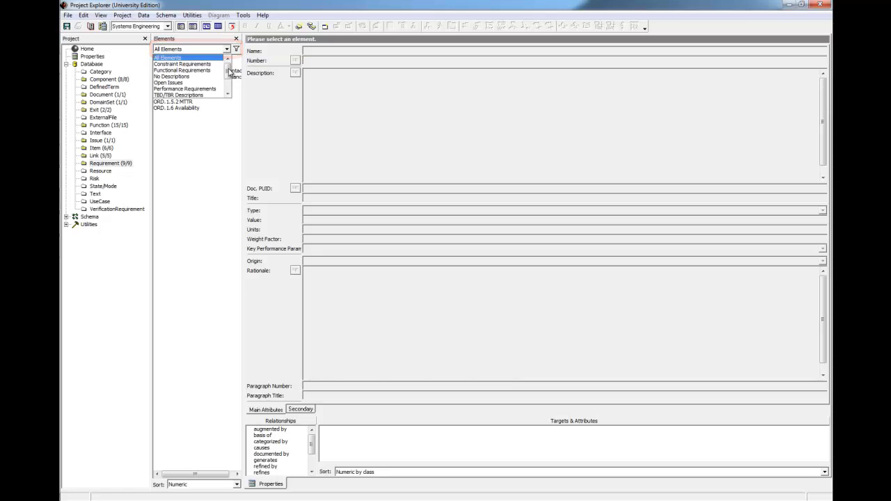
left_click_drag(229, 71, 229, 78)
left_click(202, 82)
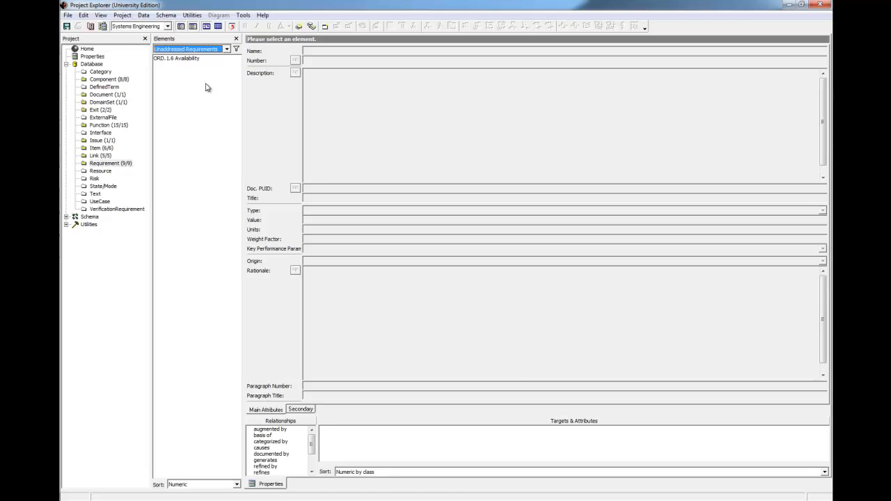